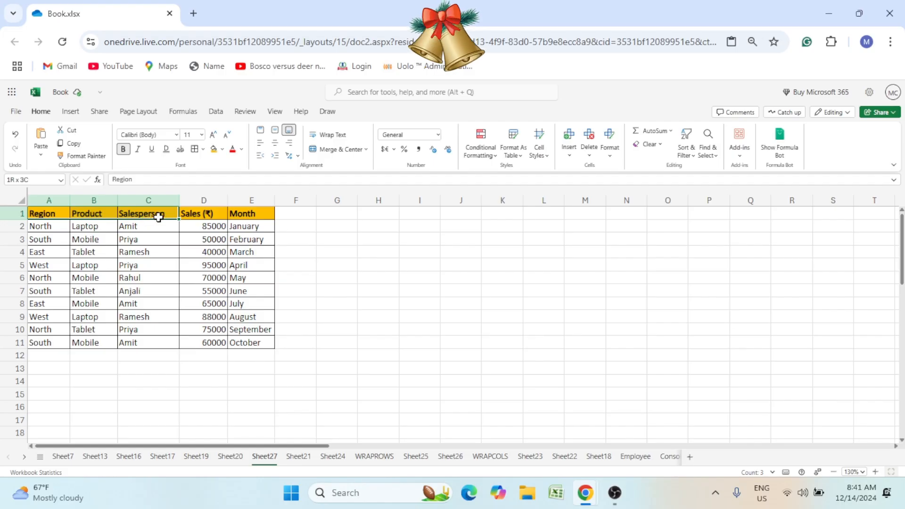
Convert the sales data range A1:E11 into a table with headers
{"action": "left_click_drag", "start_coordinate": [176, 217], "coordinate": [265, 340]}
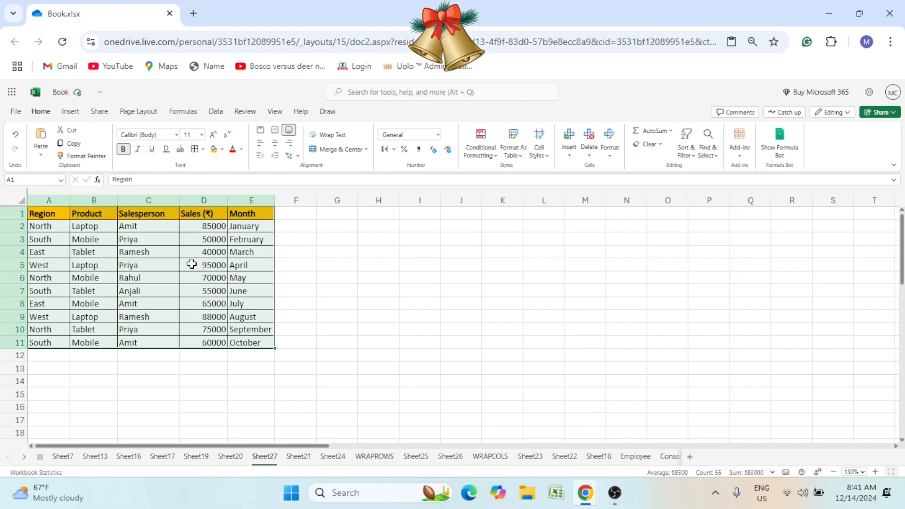
{"action": "left_click", "coordinate": [46, 218]}
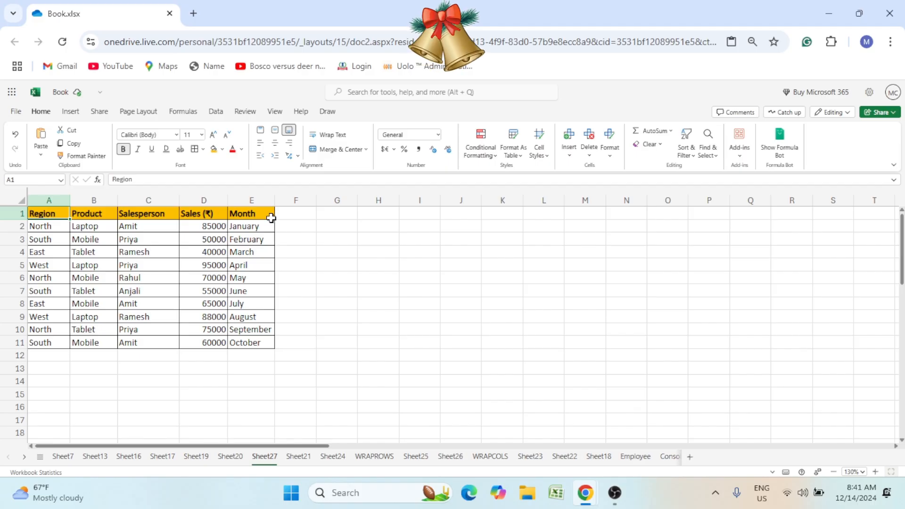
{"action": "left_click", "coordinate": [71, 112]}
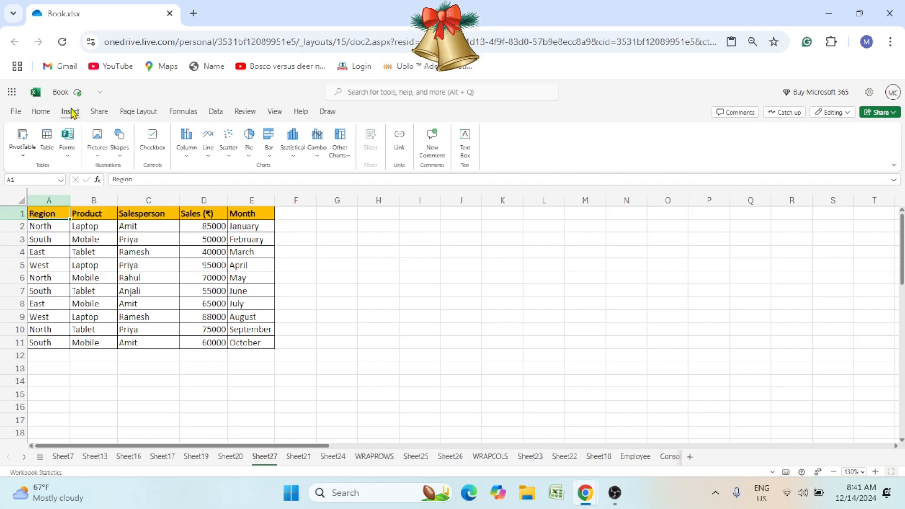
{"action": "left_click", "coordinate": [47, 148]}
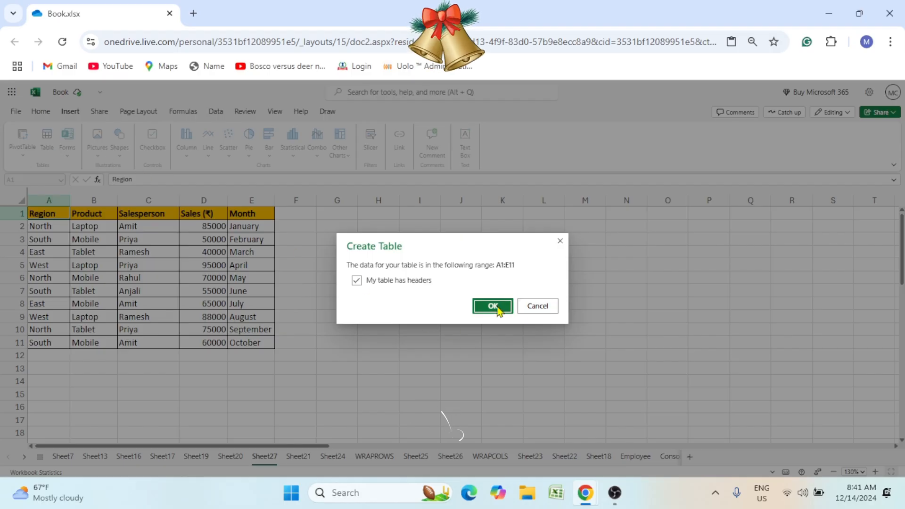
{"action": "left_click", "coordinate": [501, 309]}
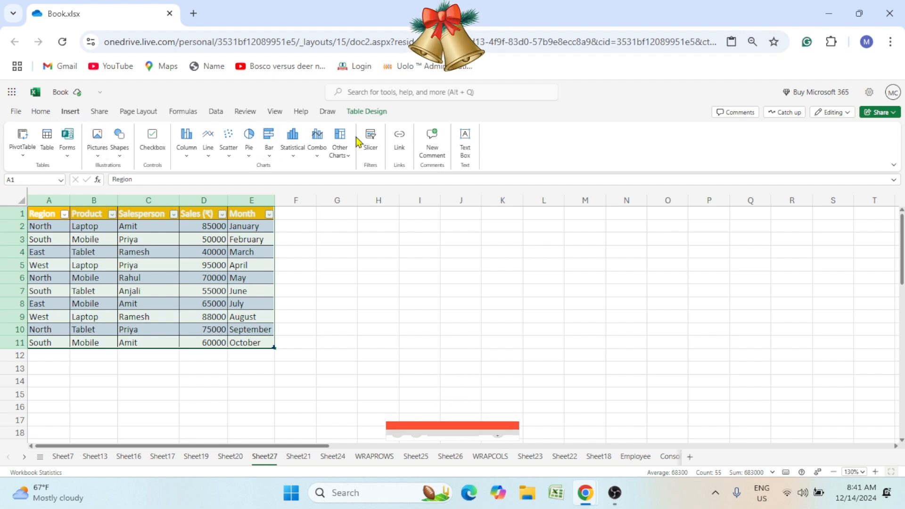
Insert slicers for the Region and Product columns of the table
{"action": "left_click", "coordinate": [371, 141]}
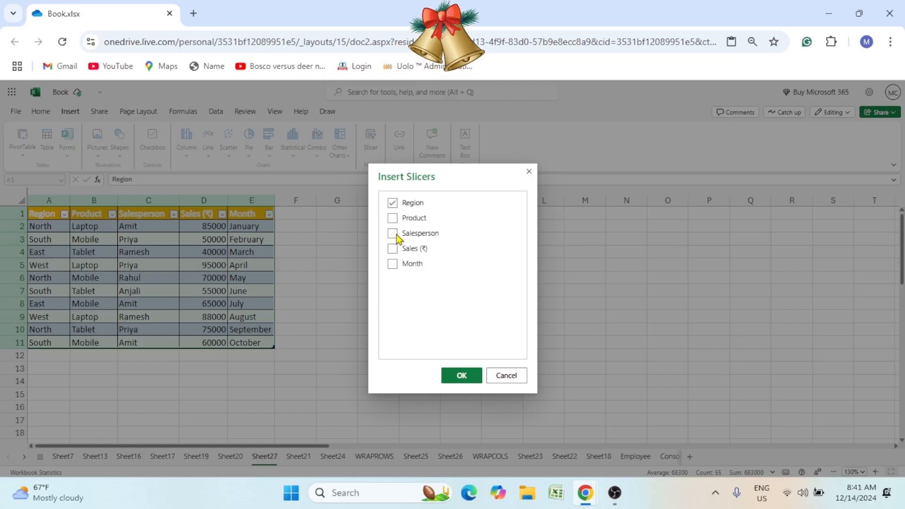
{"action": "left_click", "coordinate": [392, 218]}
{"action": "left_click", "coordinate": [462, 375]}
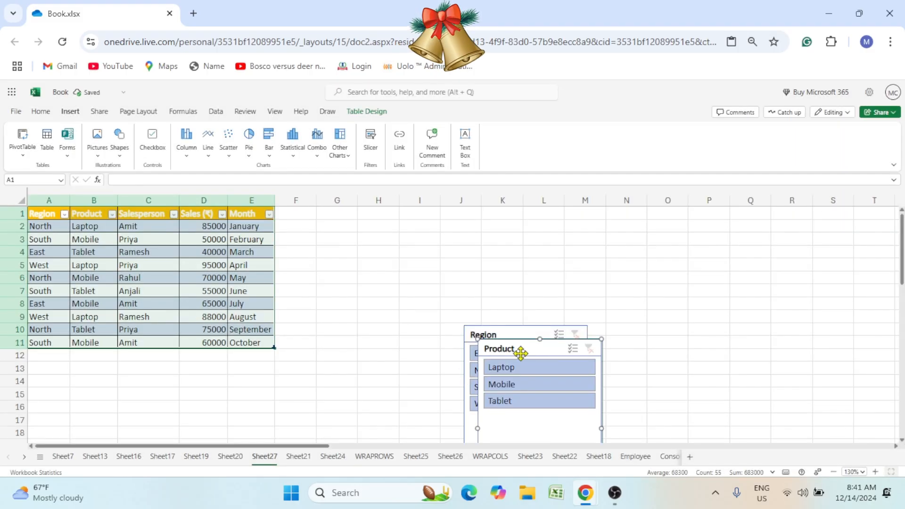
Separate the overlapping slicers and place Region and Product side by side near the top of the sheet, beside the table
{"action": "left_click_drag", "start_coordinate": [498, 347], "coordinate": [673, 298]}
{"action": "left_click_drag", "start_coordinate": [489, 334], "coordinate": [425, 224]}
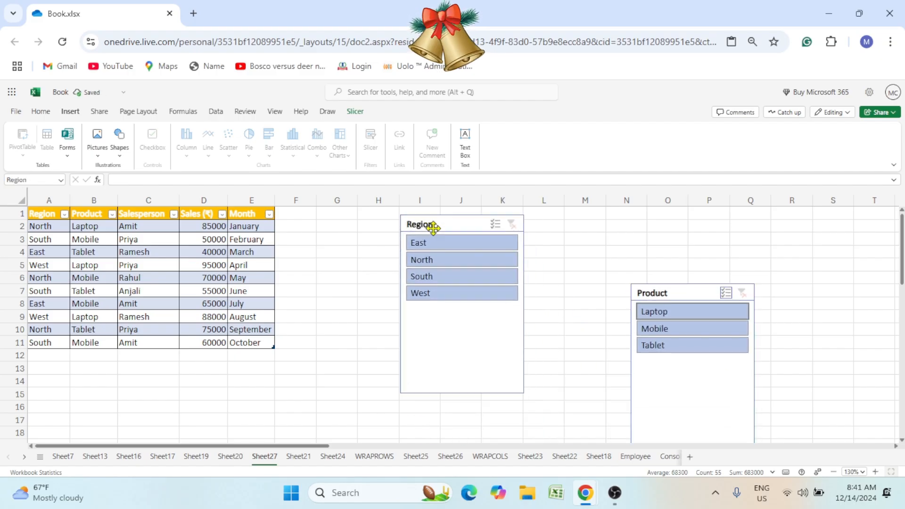
{"action": "left_click", "coordinate": [660, 290]}
{"action": "left_click_drag", "start_coordinate": [660, 290], "coordinate": [565, 227]}
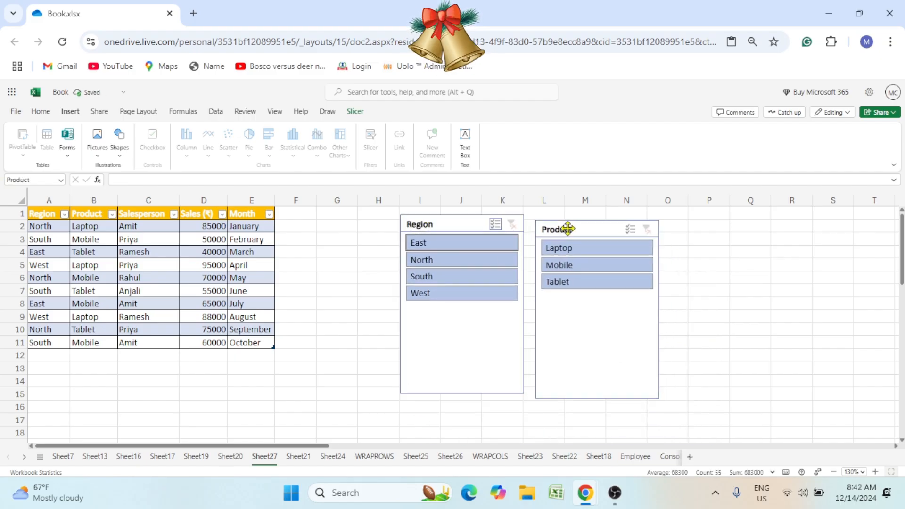
Set the Region slicer to show 4 buttons per row
{"action": "left_click", "coordinate": [466, 230]}
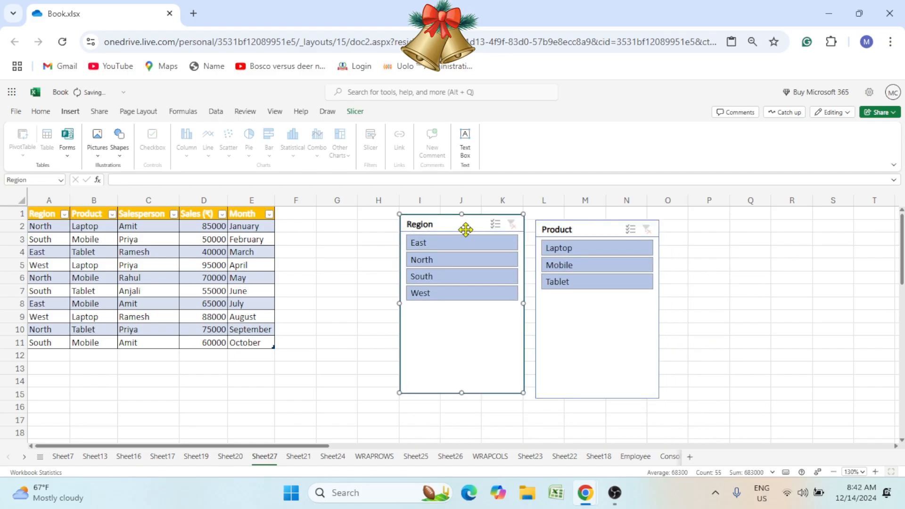
{"action": "left_click", "coordinate": [353, 112]}
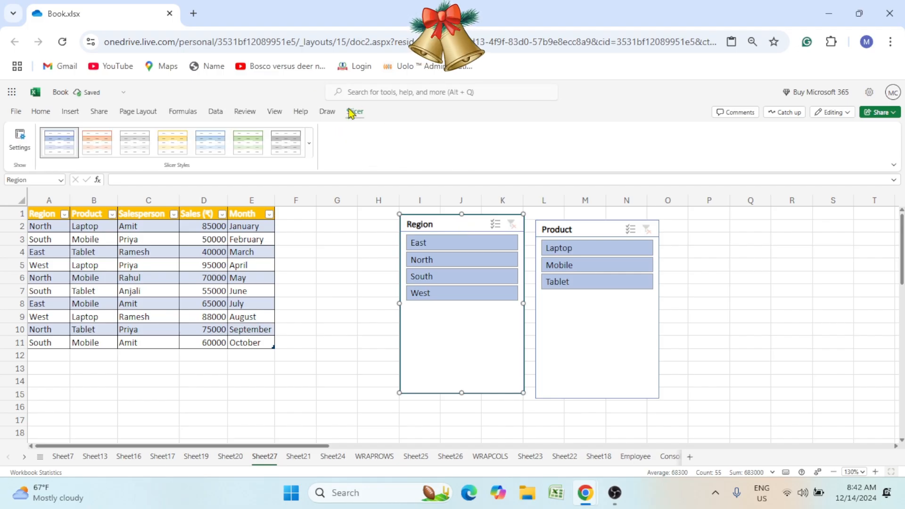
{"action": "left_click", "coordinate": [19, 140]}
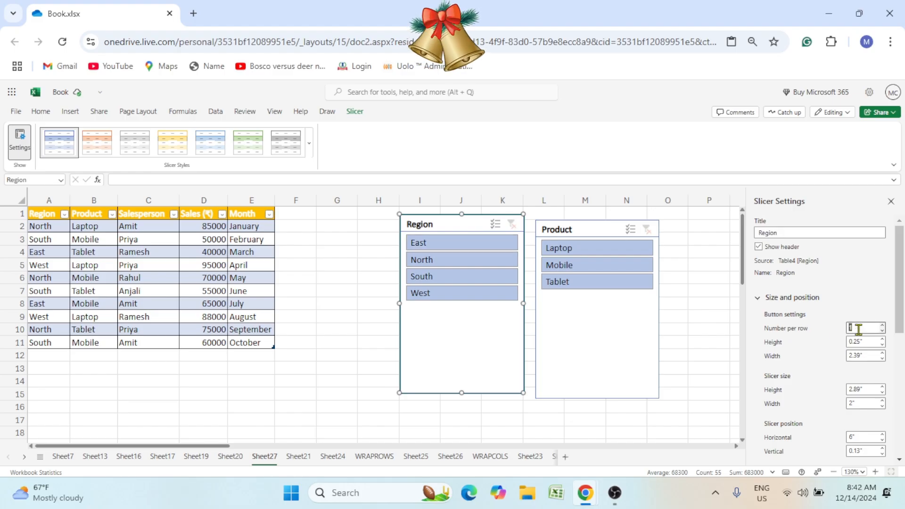
{"action": "key", "text": "Return"}
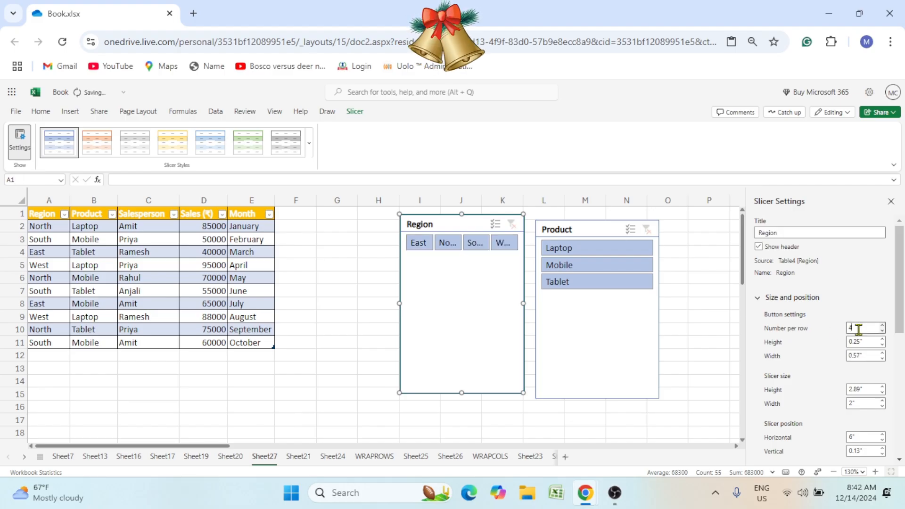
Set the Product slicer to show 3 buttons per row
{"action": "left_click", "coordinate": [626, 309]}
{"action": "left_click", "coordinate": [866, 328]}
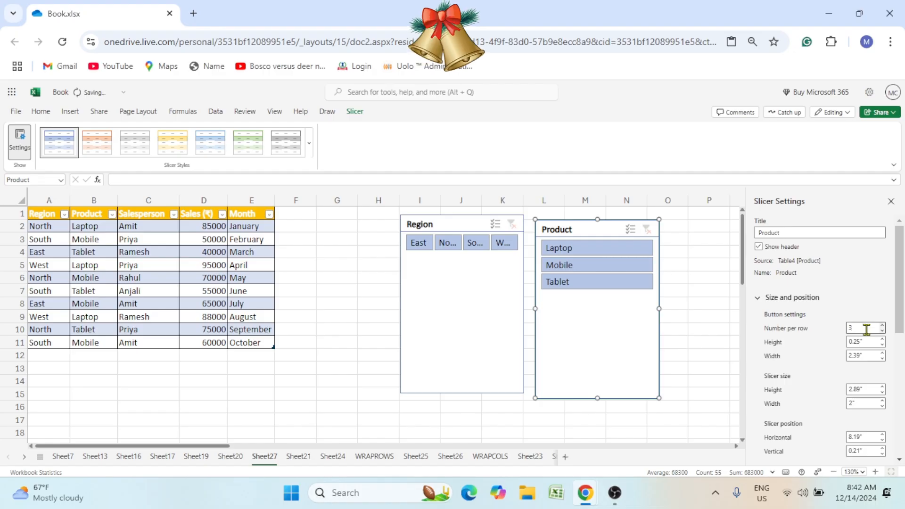
{"action": "key", "text": "Return"}
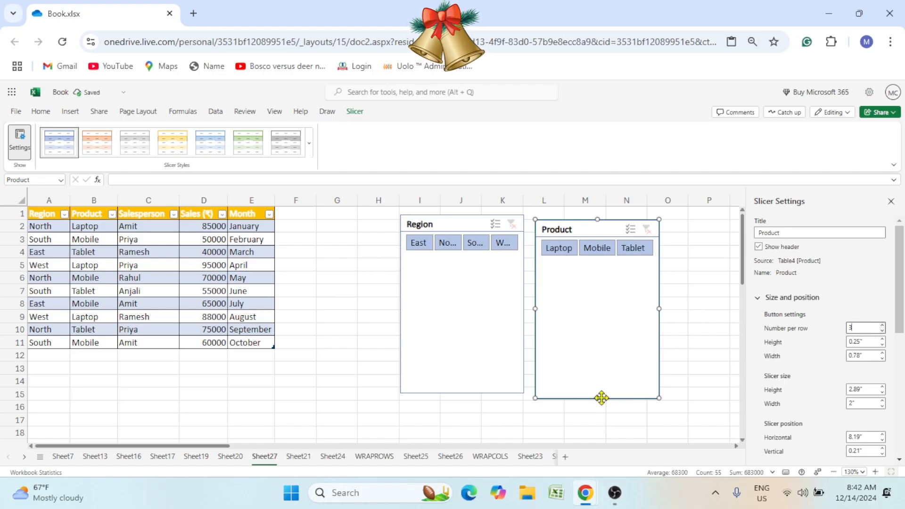
Shrink the Product slicer to about 0.9" high and the Region slicer to about 0.88" high
{"action": "left_click_drag", "start_coordinate": [599, 397], "coordinate": [632, 275]}
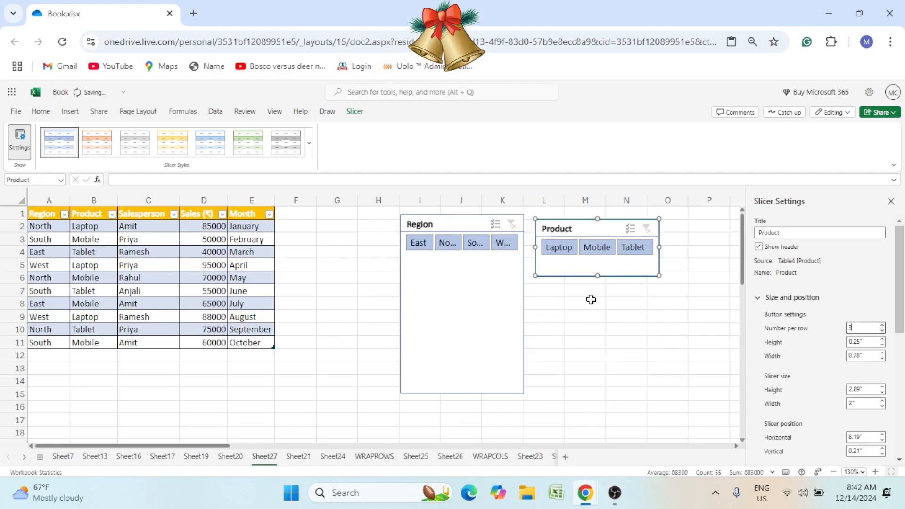
{"action": "left_click", "coordinate": [461, 391]}
{"action": "left_click_drag", "start_coordinate": [462, 389], "coordinate": [473, 267]}
Place the Product slicer directly below the Region slicer and resize the Region slicer to about 2.98" wide and 0.78" high
{"action": "left_click_drag", "start_coordinate": [583, 226], "coordinate": [442, 297]}
{"action": "left_click", "coordinate": [507, 259]}
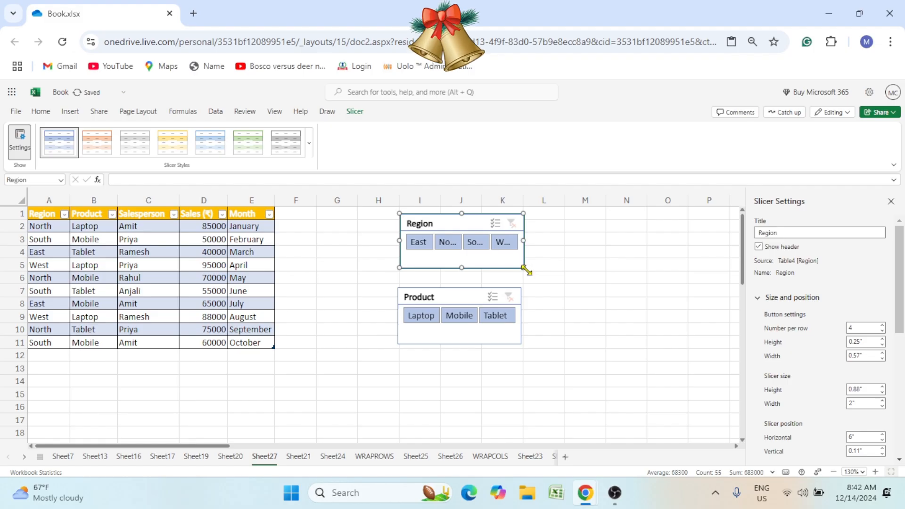
{"action": "left_click_drag", "start_coordinate": [524, 267], "coordinate": [585, 264]}
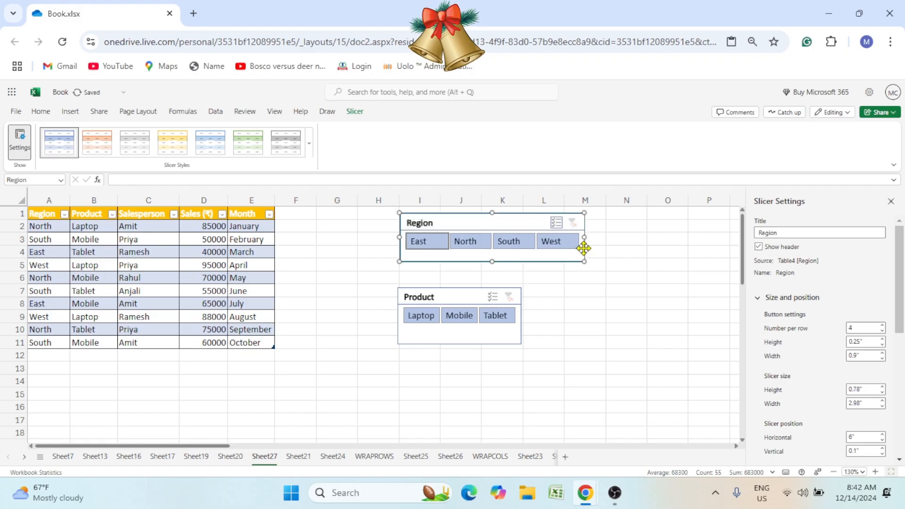
{"action": "left_click_drag", "start_coordinate": [468, 293], "coordinate": [477, 276]}
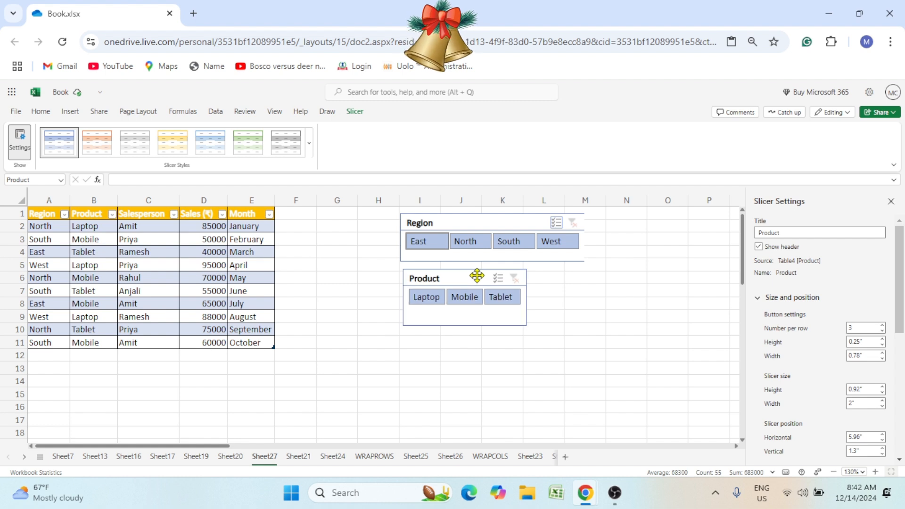
{"action": "left_click", "coordinate": [573, 291]}
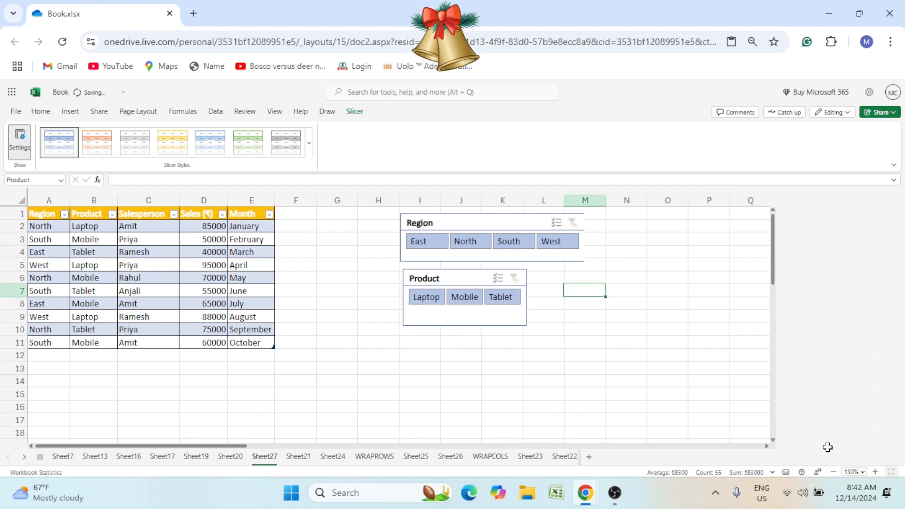
Hide the sheet's gridlines and move both slicers closer to the table
{"action": "left_click", "coordinate": [273, 111]}
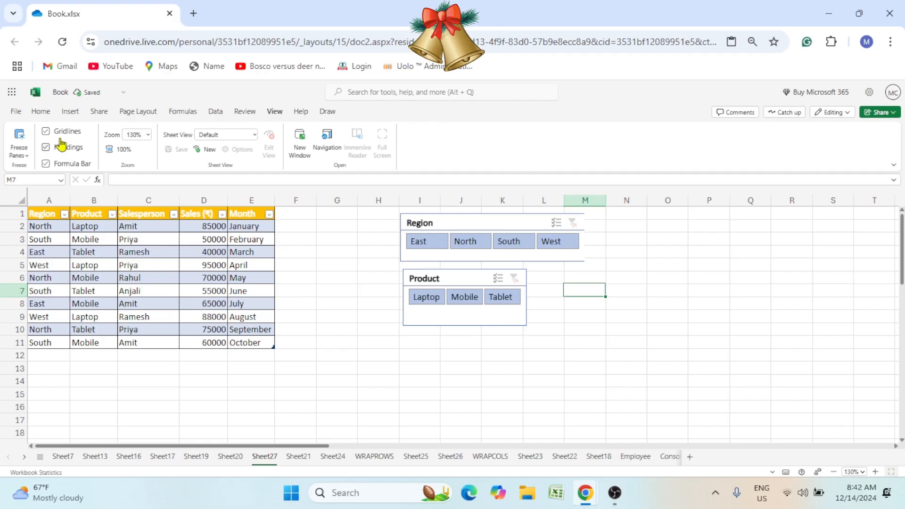
{"action": "left_click", "coordinate": [46, 132]}
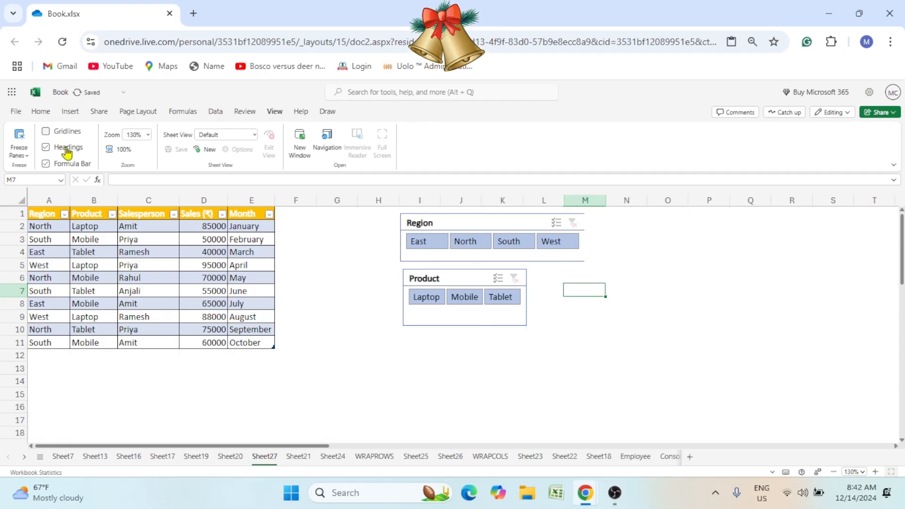
{"action": "left_click_drag", "start_coordinate": [464, 224], "coordinate": [420, 229]}
{"action": "left_click_drag", "start_coordinate": [443, 278], "coordinate": [400, 282]}
Try the light orange and light blue styles on the Region slicer and settle on light orange
{"action": "left_click", "coordinate": [405, 227]}
{"action": "left_click", "coordinate": [355, 112]}
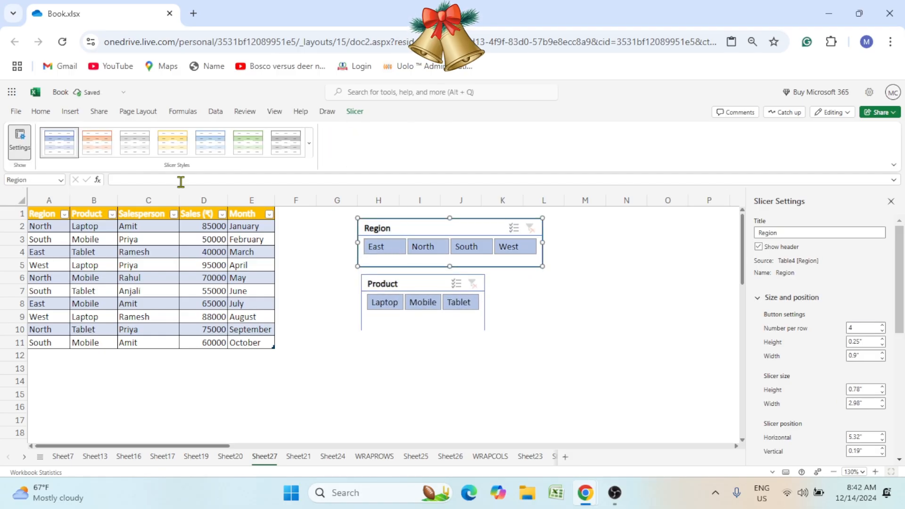
{"action": "left_click", "coordinate": [102, 146]}
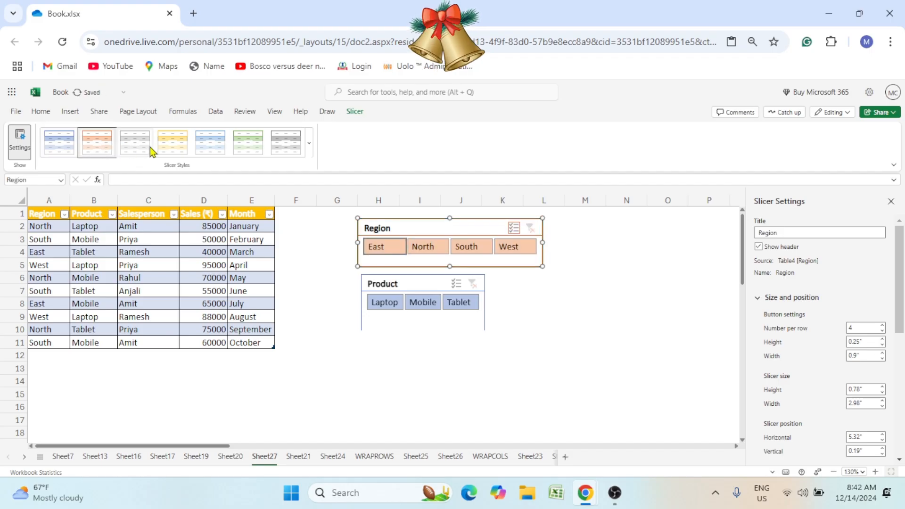
{"action": "left_click", "coordinate": [204, 150]}
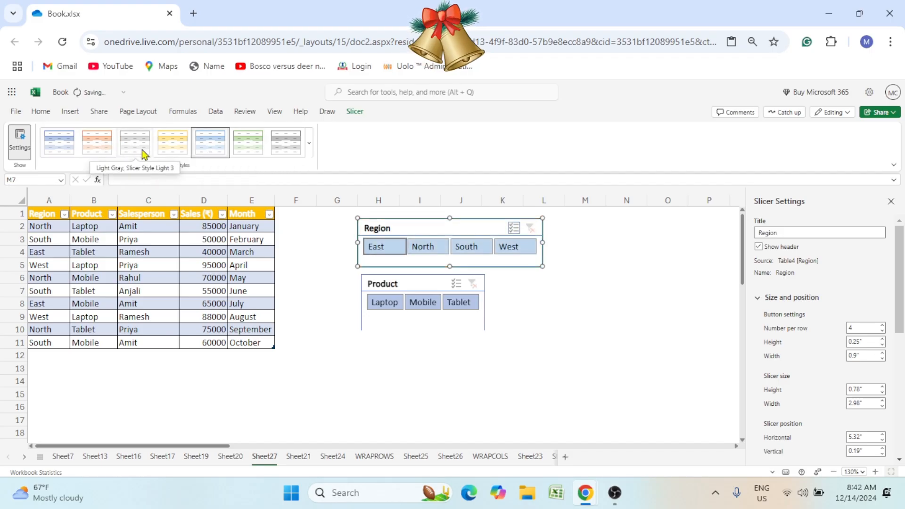
{"action": "left_click", "coordinate": [103, 144]}
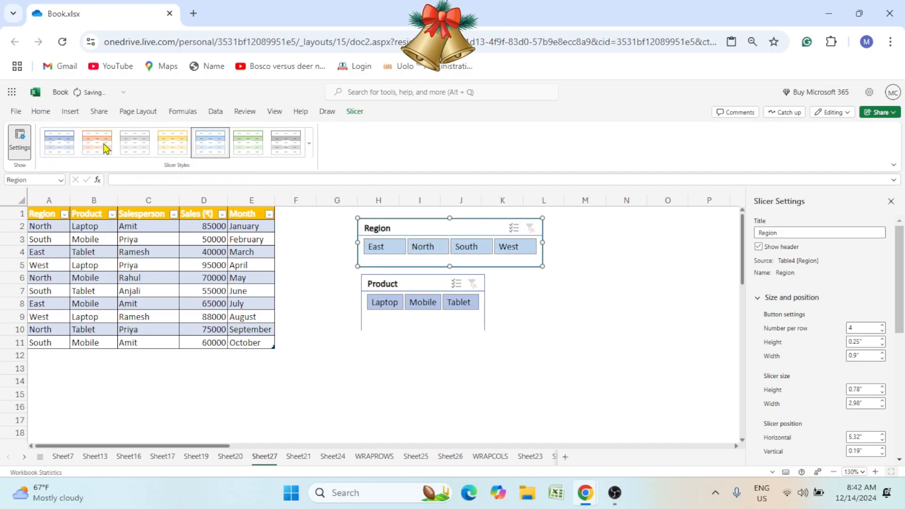
Try to apply a dark slicer style to the Product slicer
{"action": "left_click", "coordinate": [420, 283]}
{"action": "left_click", "coordinate": [308, 144]}
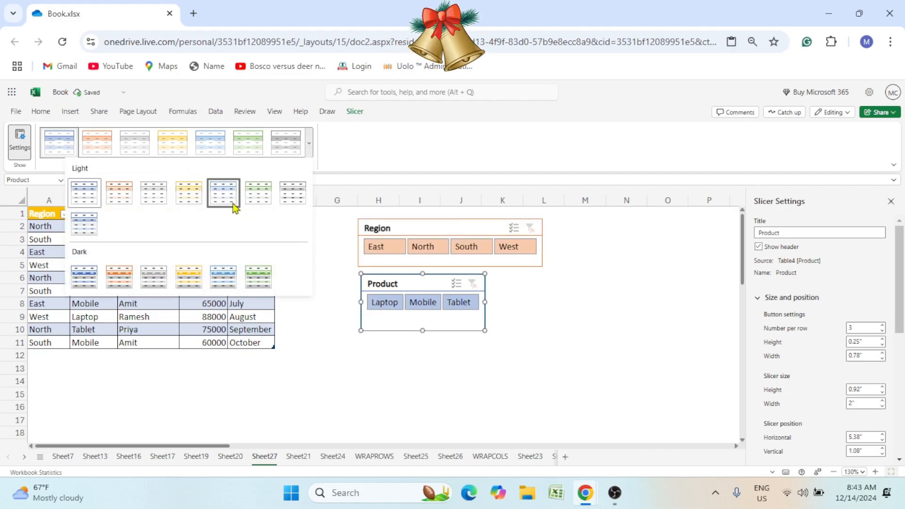
{"action": "left_click", "coordinate": [249, 277]}
{"action": "left_click", "coordinate": [501, 320]}
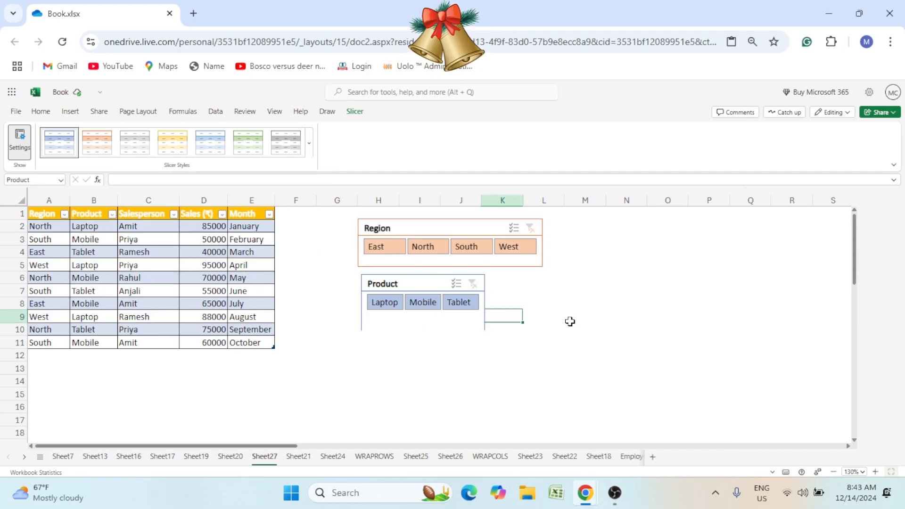
Nudge the Product slicer slightly left so its edge lines up with the Region slicer above
{"action": "left_click", "coordinate": [408, 268]}
{"action": "mouse_move", "coordinate": [418, 283]}
{"action": "left_mouse_down"}
{"action": "mouse_move", "coordinate": [453, 277]}
{"action": "mouse_move", "coordinate": [415, 285]}
{"action": "left_mouse_up"}
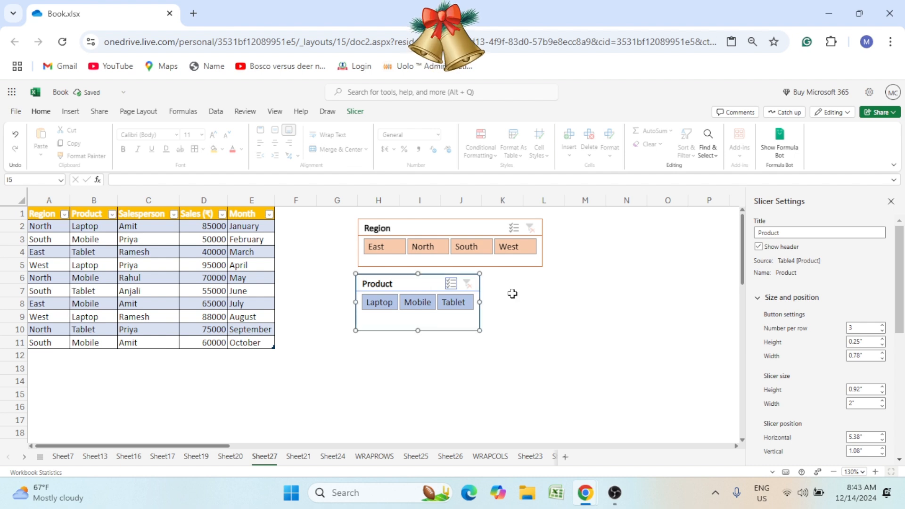
{"action": "left_click", "coordinate": [532, 291]}
Apply the light yellow slicer style to the Product slicer
{"action": "left_click", "coordinate": [456, 319]}
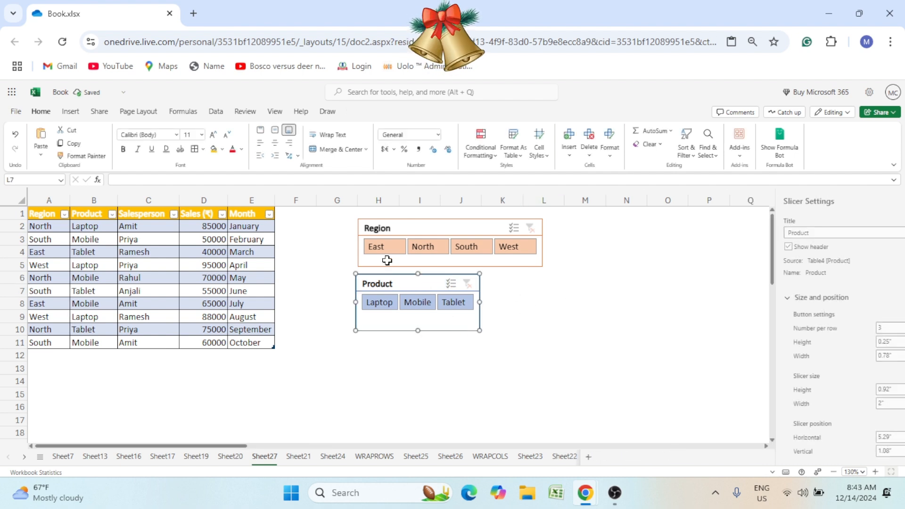
{"action": "left_click", "coordinate": [355, 111]}
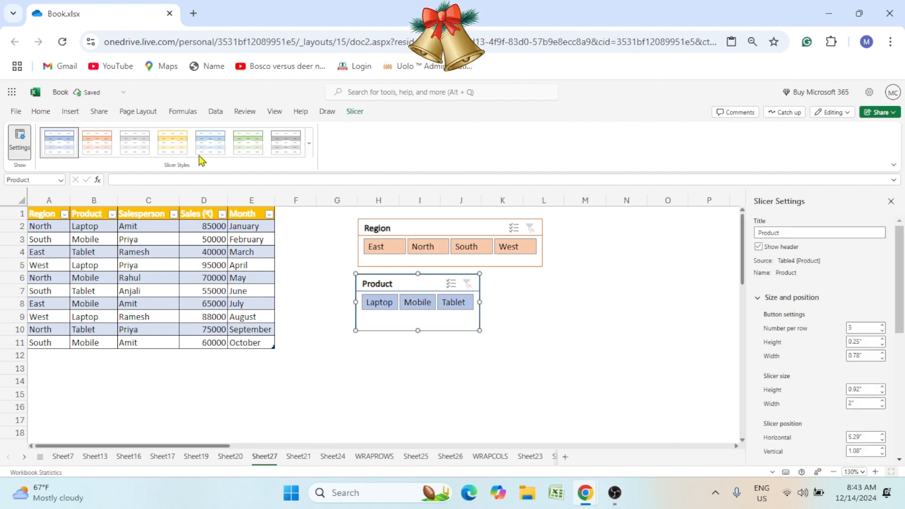
{"action": "left_click", "coordinate": [173, 140]}
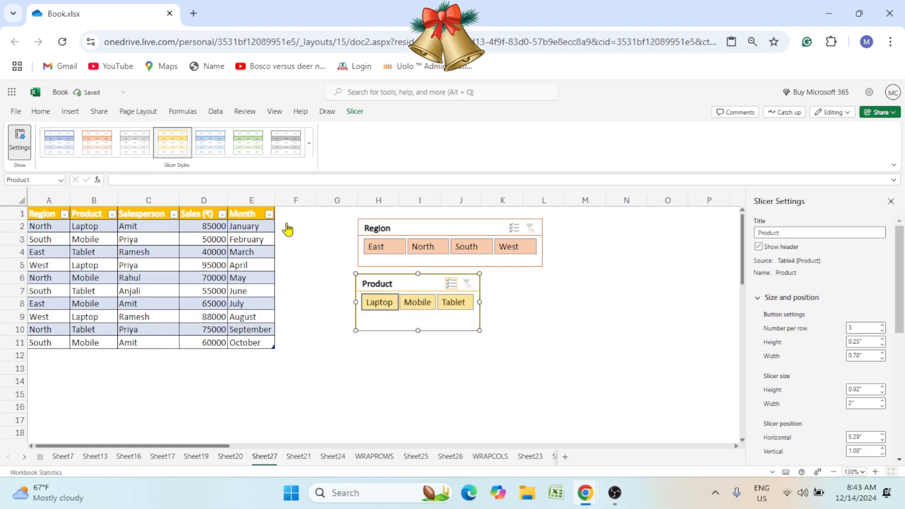
{"action": "left_click", "coordinate": [561, 328]}
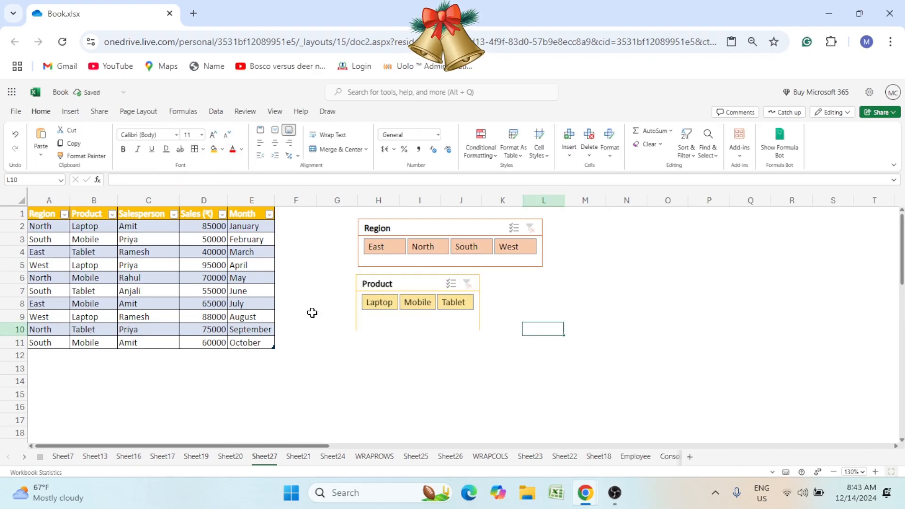
Filter the table to the East region using the Region slicer
{"action": "left_click", "coordinate": [381, 267]}
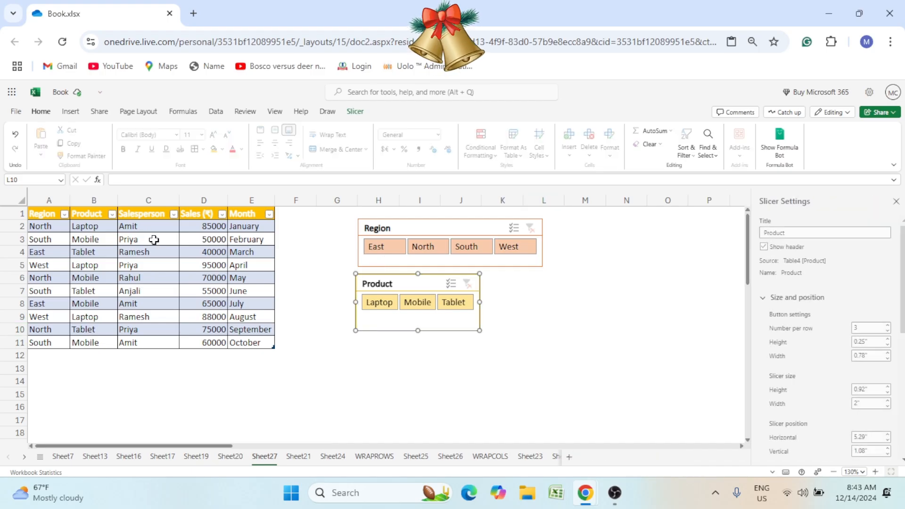
{"action": "left_click", "coordinate": [390, 254]}
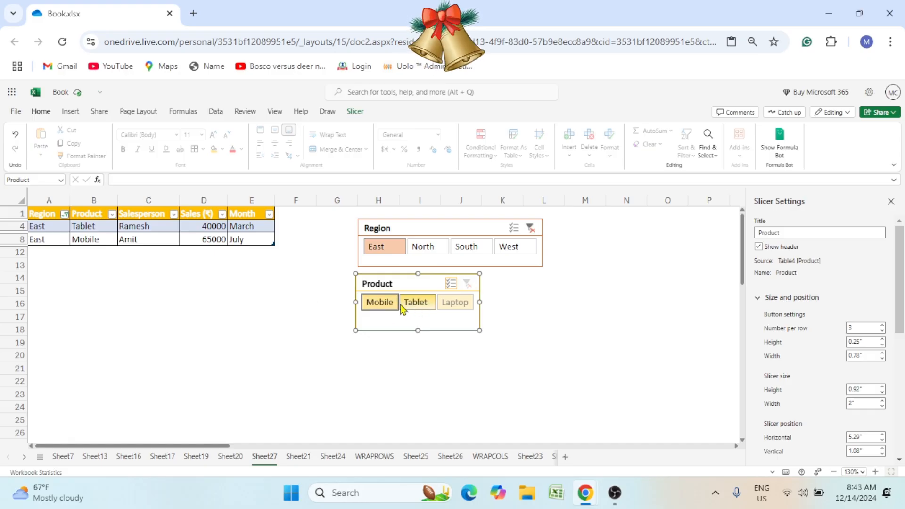
Filter the table to Tablet using the Product slicer and clear the Region slicer's filter
{"action": "left_click", "coordinate": [409, 304]}
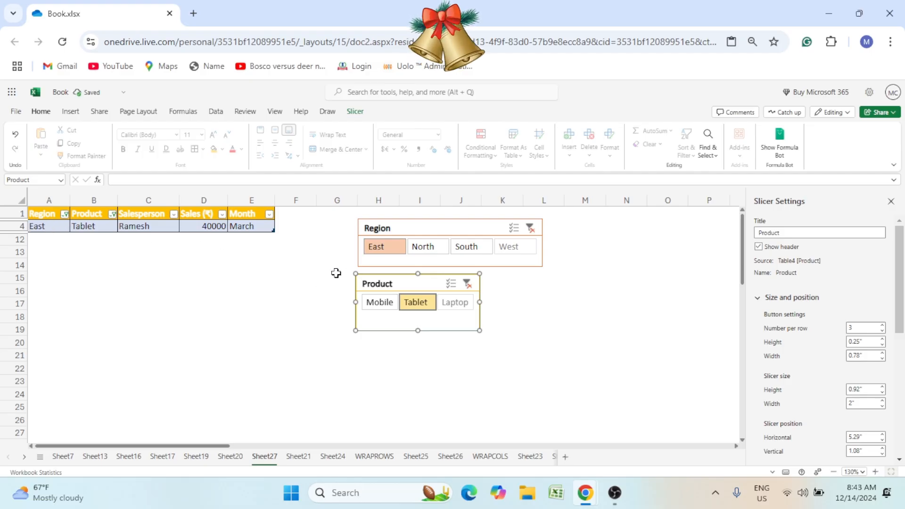
{"action": "left_click", "coordinate": [530, 229]}
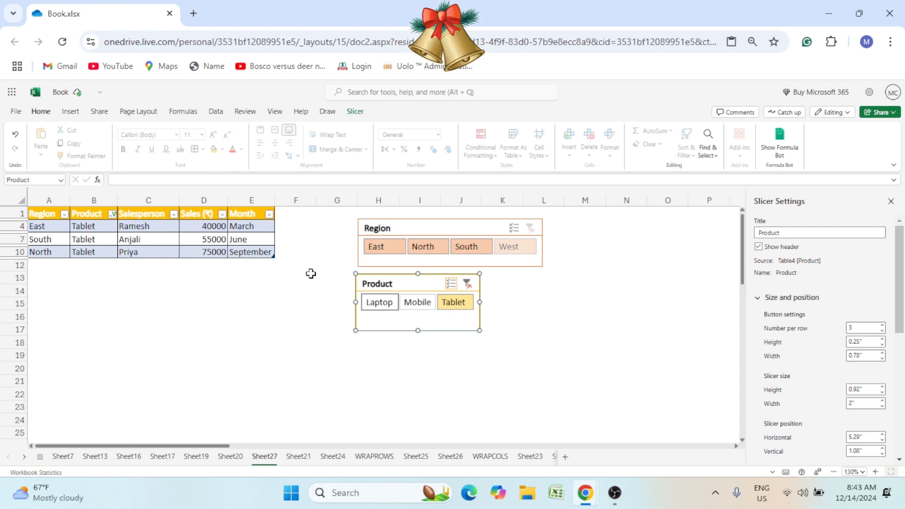
Switch the Product slicer from Laptop to Mobile and clear its filter to show all products
{"action": "left_click", "coordinate": [379, 304]}
{"action": "left_click", "coordinate": [419, 306]}
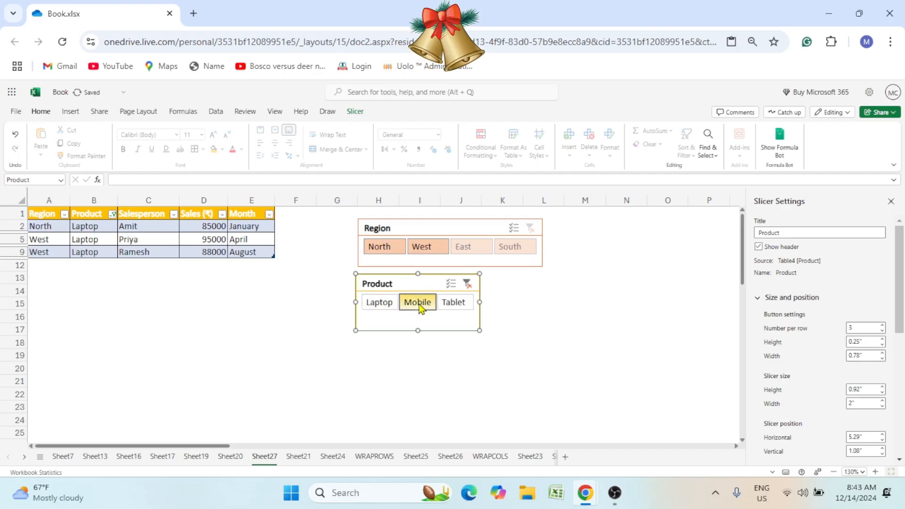
{"action": "left_click", "coordinate": [466, 285]}
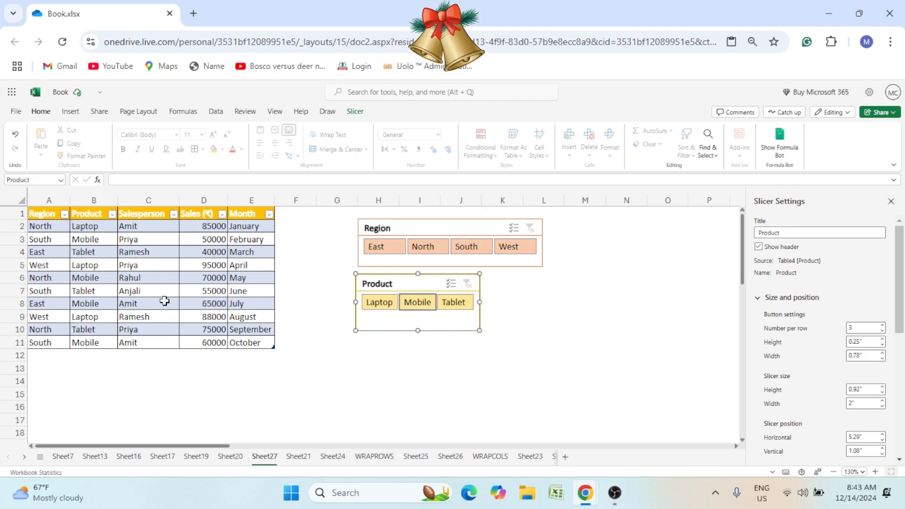
Apply the plain, uncoloured first Light table style to the sales table in A1:E11 and deselect the table
{"action": "left_click_drag", "start_coordinate": [42, 213], "coordinate": [228, 339]}
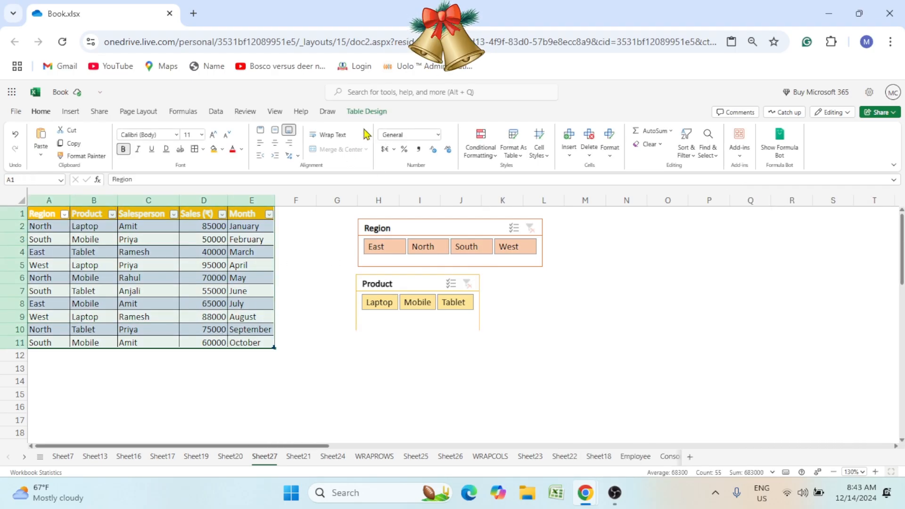
{"action": "left_click", "coordinate": [371, 113]}
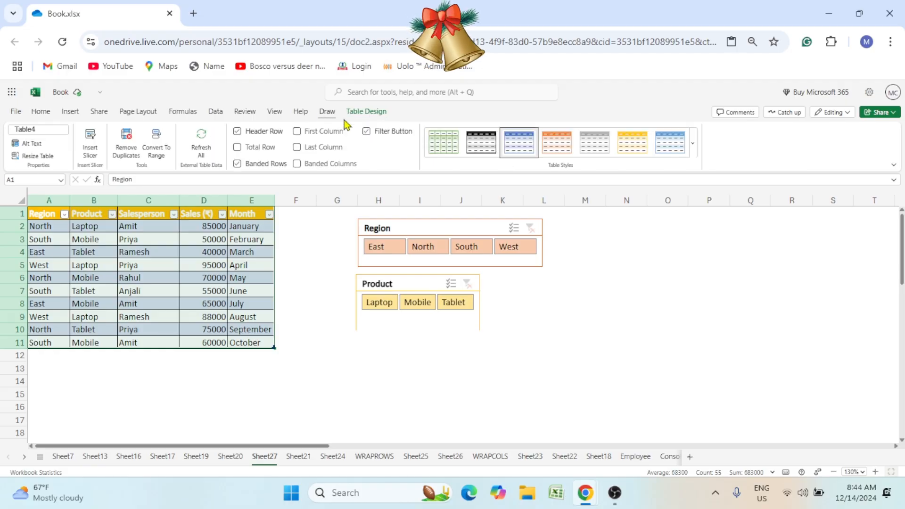
{"action": "left_click", "coordinate": [693, 143]}
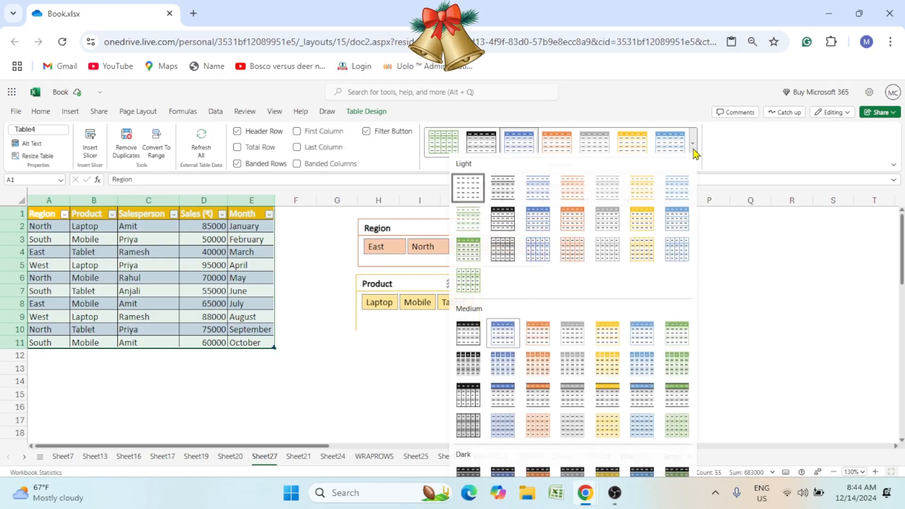
{"action": "scroll", "coordinate": [541, 324], "scroll_direction": "down", "scroll_amount": 2}
{"action": "scroll", "coordinate": [540, 323], "scroll_direction": "up", "scroll_amount": 2}
{"action": "left_click", "coordinate": [473, 191]}
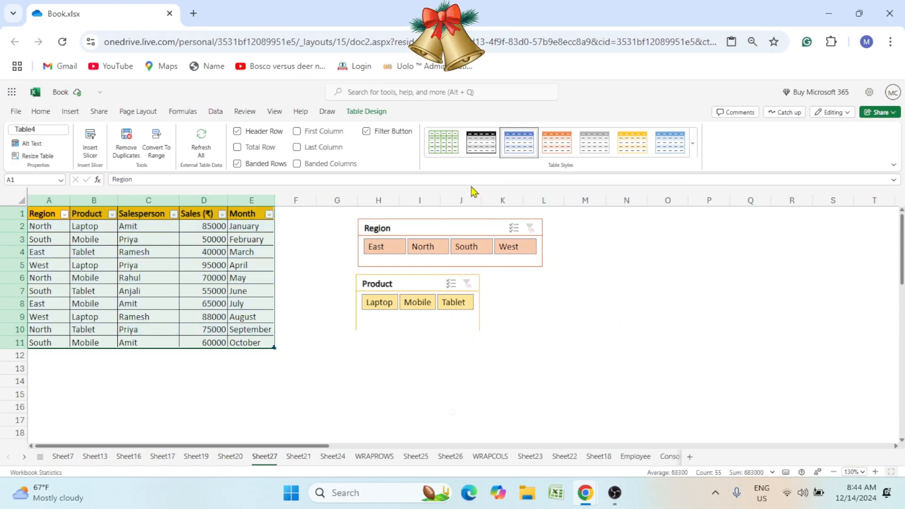
{"action": "left_click", "coordinate": [335, 269]}
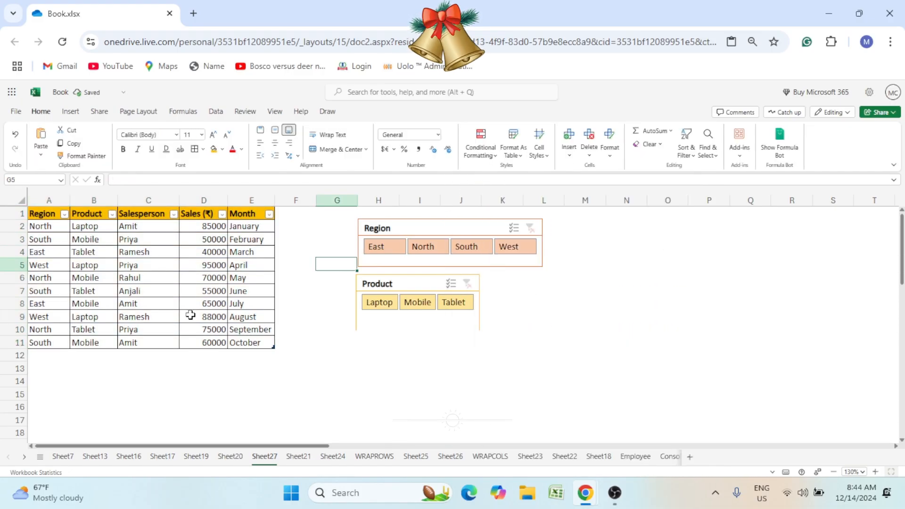